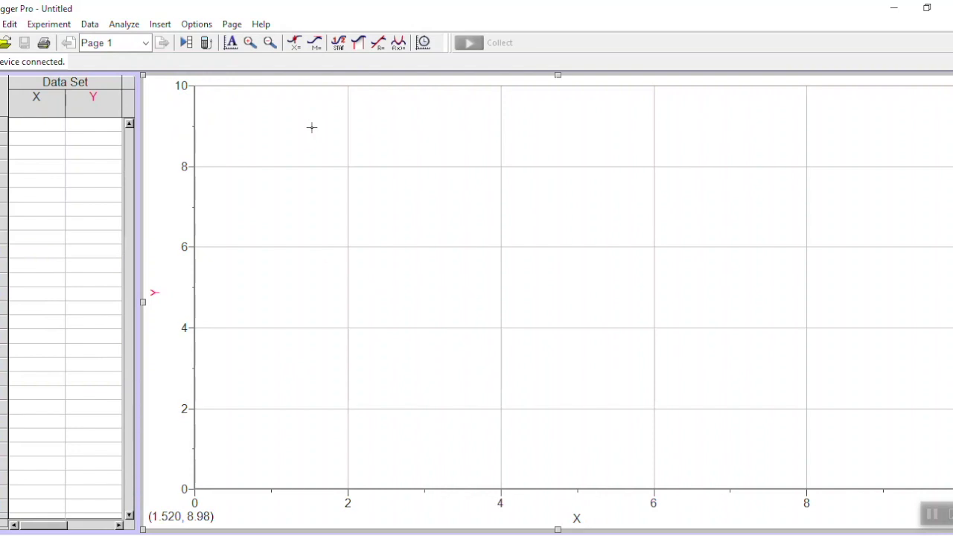
# Insert the classroom ramp movie beside the data table, play it, then rewind it.
pyautogui.click(157, 24)
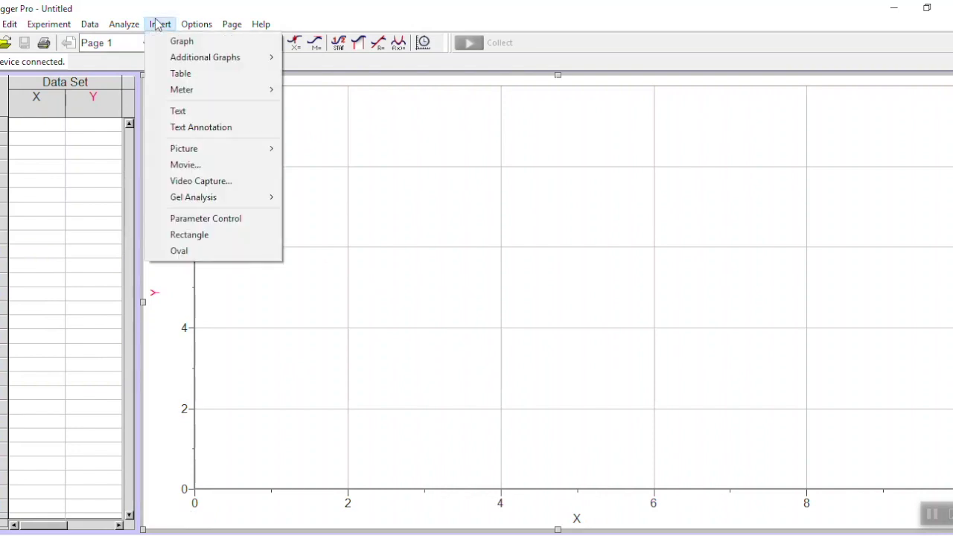
pyautogui.click(205, 165)
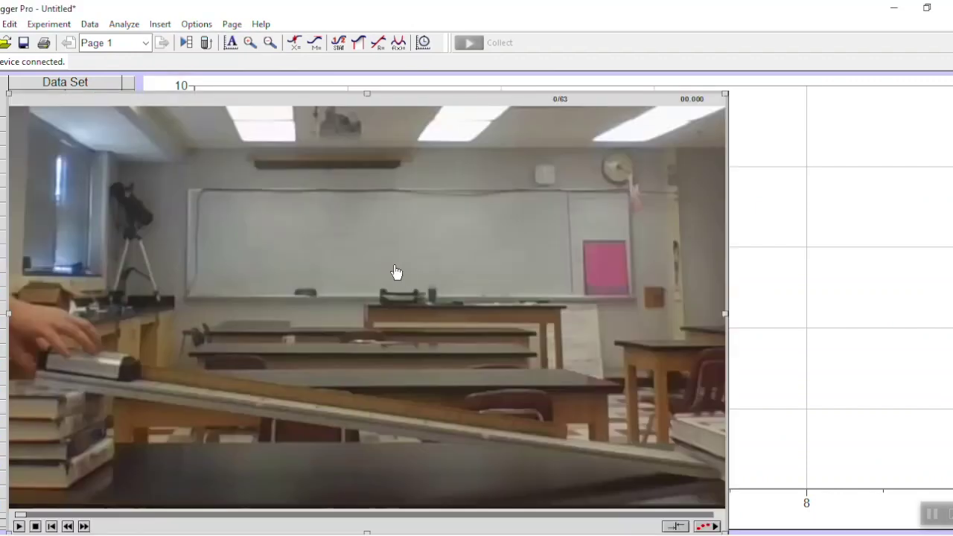
pyautogui.moveTo(396, 272); pyautogui.dragTo(531, 251)
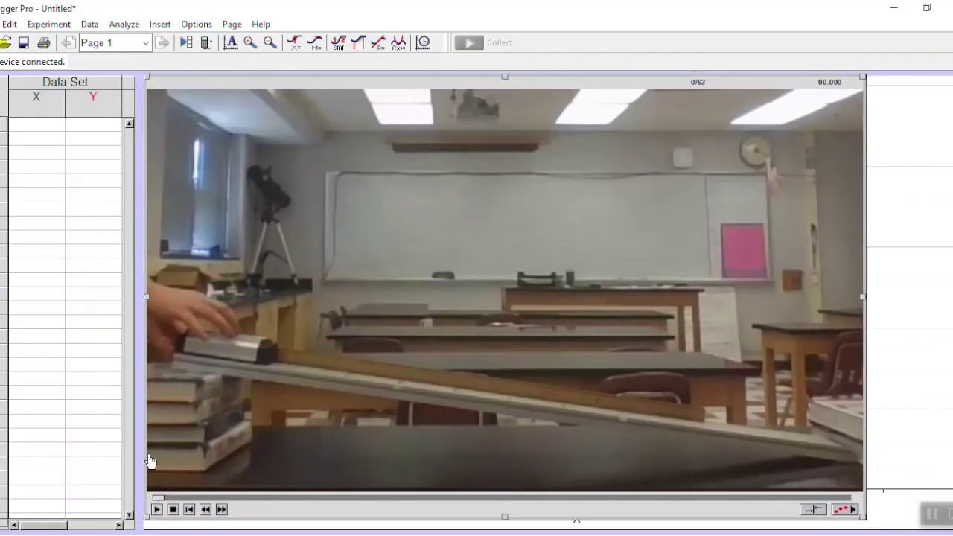
pyautogui.click(156, 509)
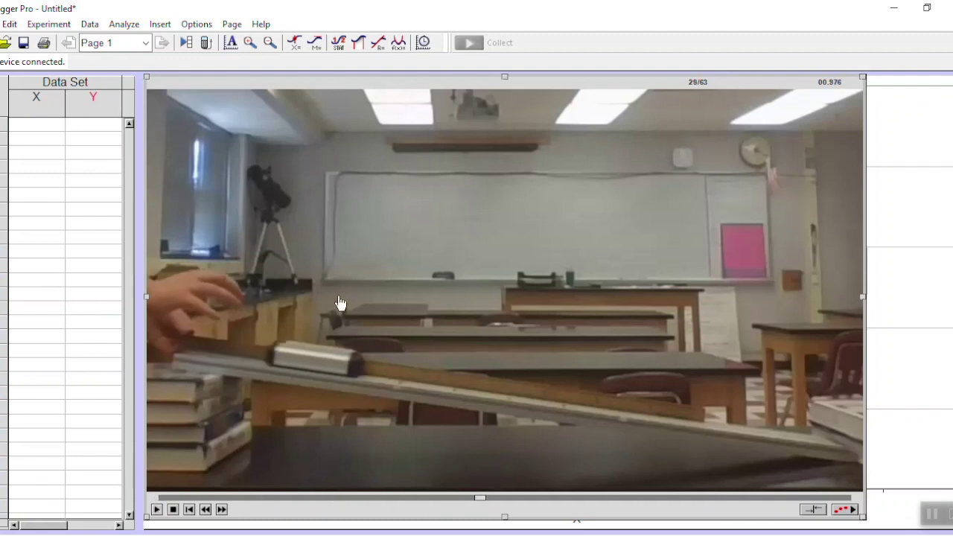
pyautogui.click(189, 509)
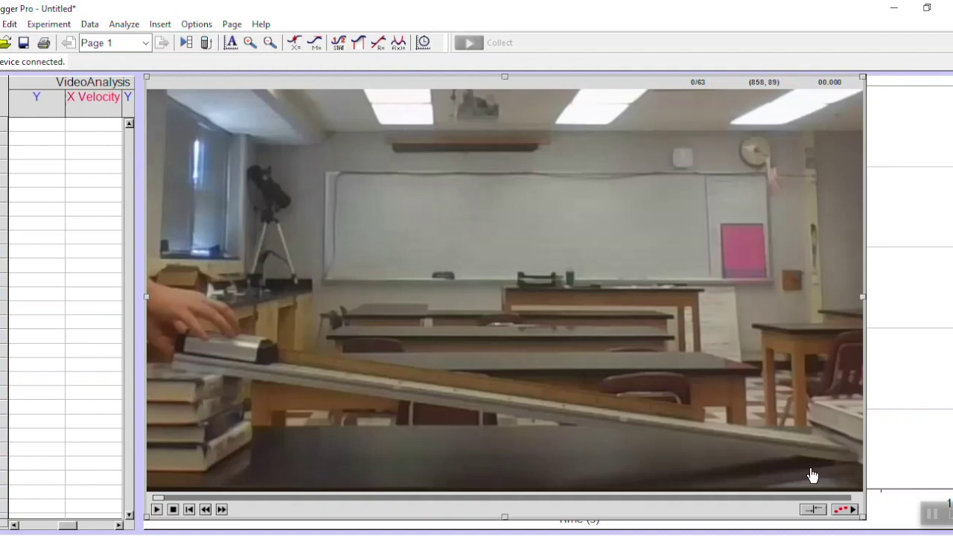
# Enable video analysis, replay the cart's roll, and scrub back near the start of its motion.
pyautogui.click(846, 509)
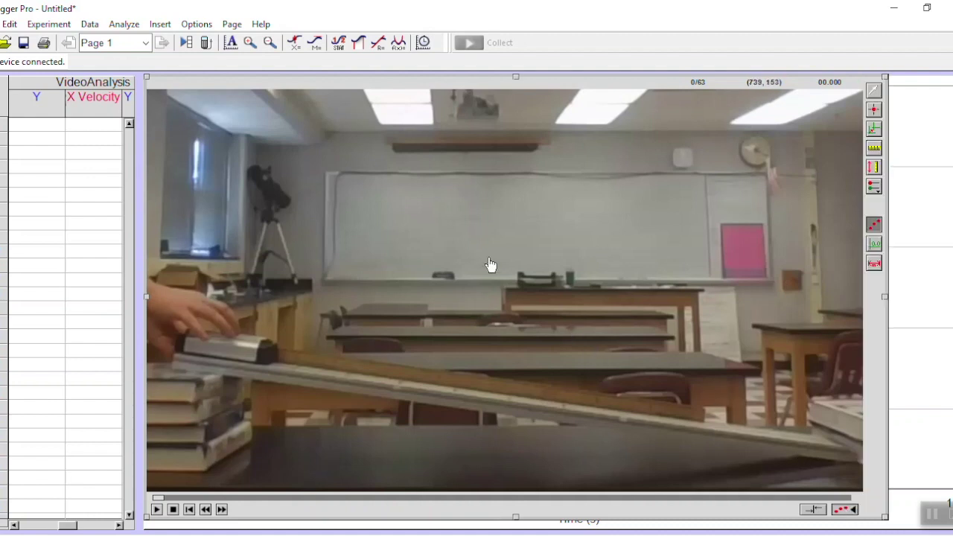
pyautogui.click(156, 510)
pyautogui.click(156, 510)
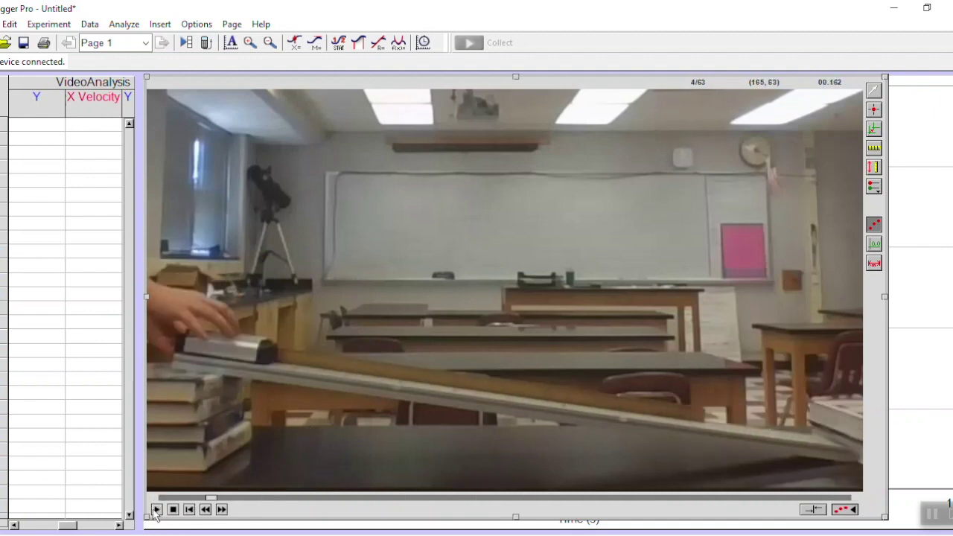
pyautogui.moveTo(631, 497); pyautogui.dragTo(405, 490)
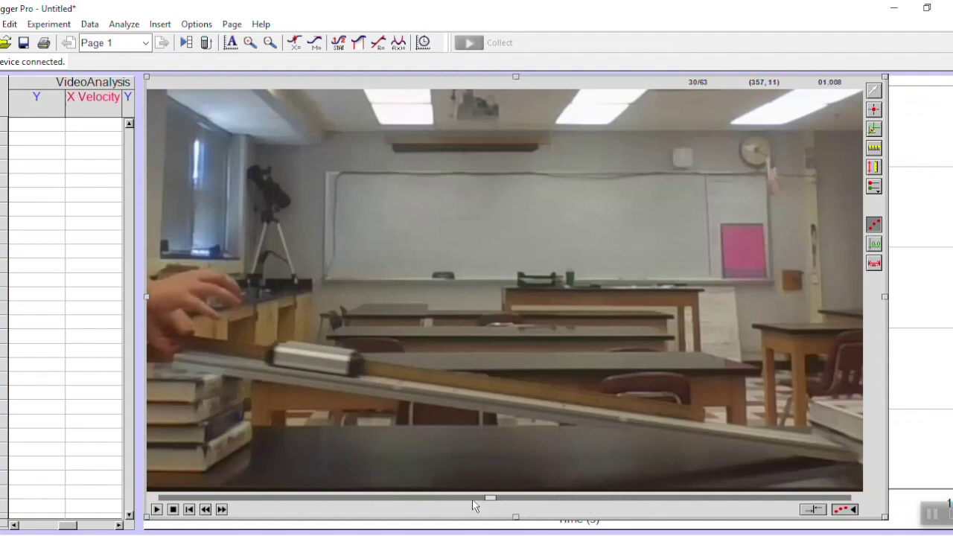
pyautogui.moveTo(489, 498); pyautogui.dragTo(325, 503)
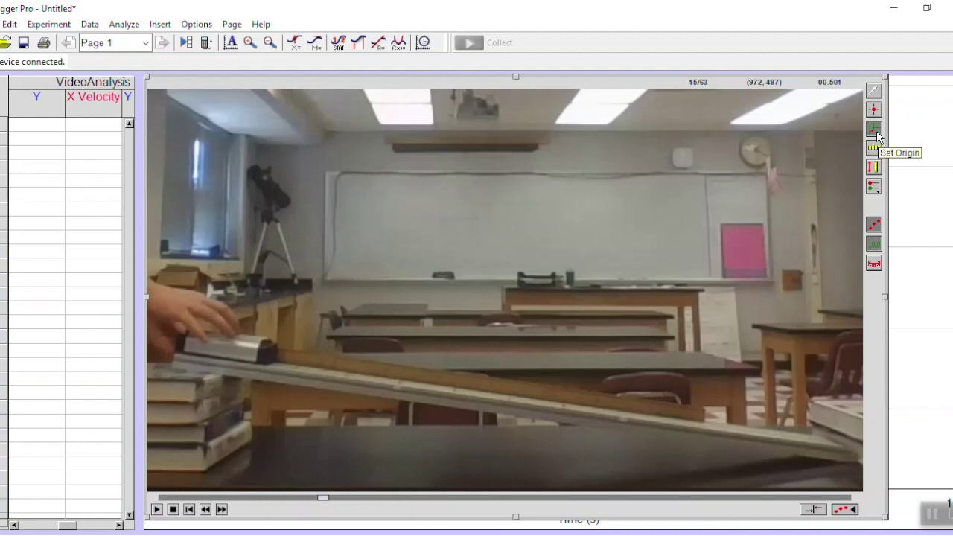
# Place the coordinate origin on the cart and rotate the axes parallel to the ramp slope.
pyautogui.click(875, 132)
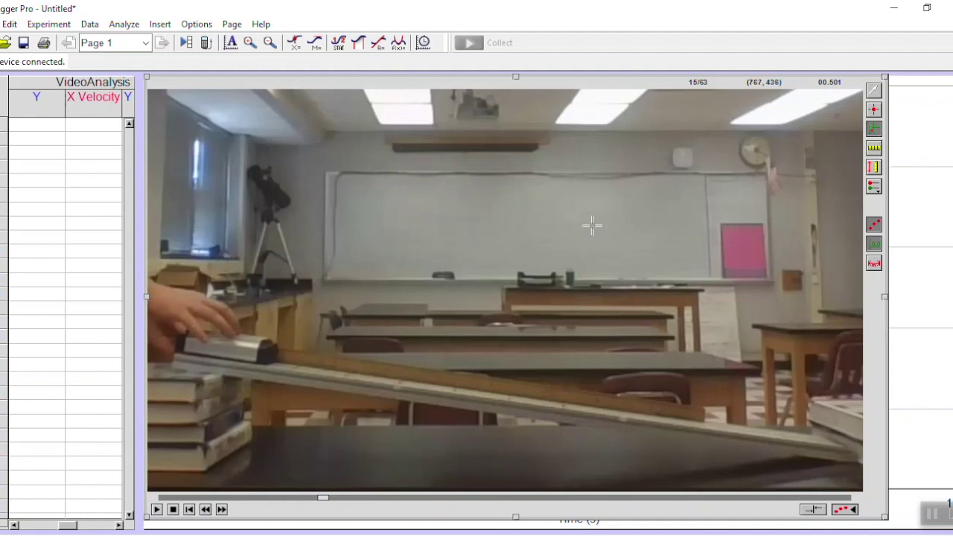
pyautogui.click(270, 355)
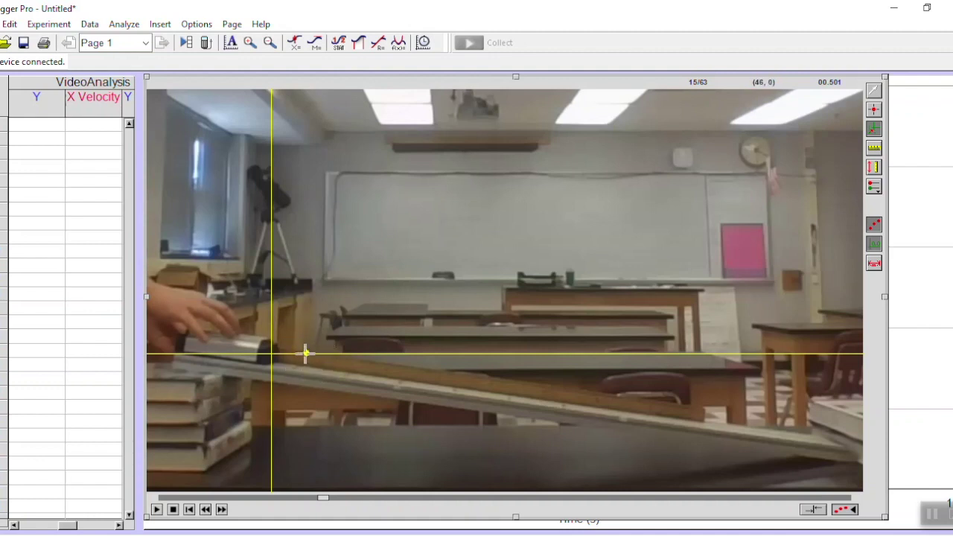
pyautogui.moveTo(305, 353); pyautogui.dragTo(616, 402)
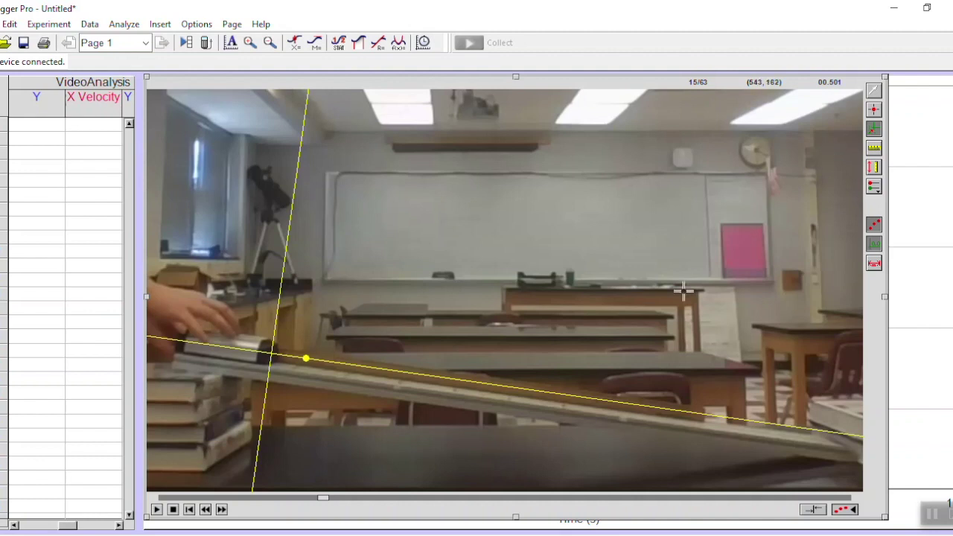
# Draw a scale line along the ramp and set its length to 1 m.
pyautogui.click(878, 148)
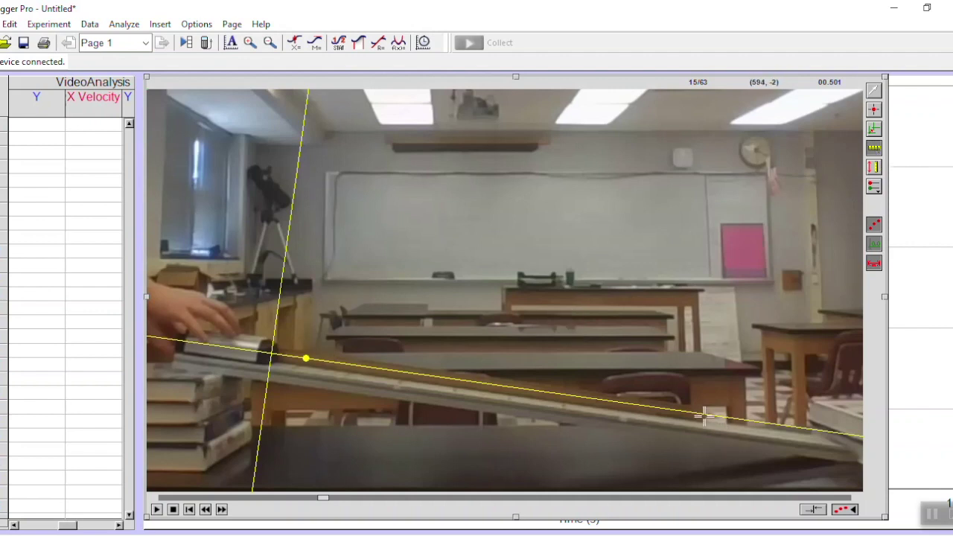
pyautogui.moveTo(702, 415); pyautogui.dragTo(223, 346)
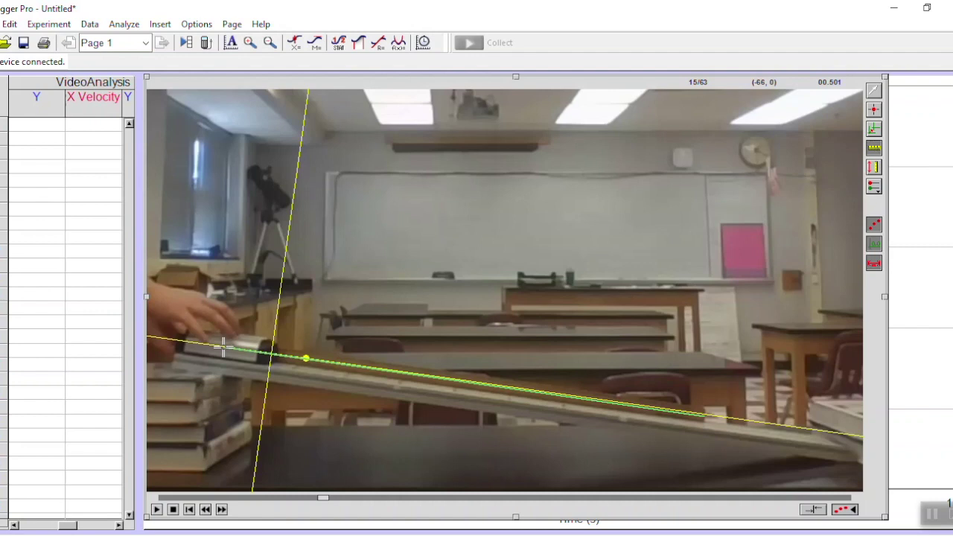
pyautogui.moveTo(224, 347); pyautogui.dragTo(224, 347)
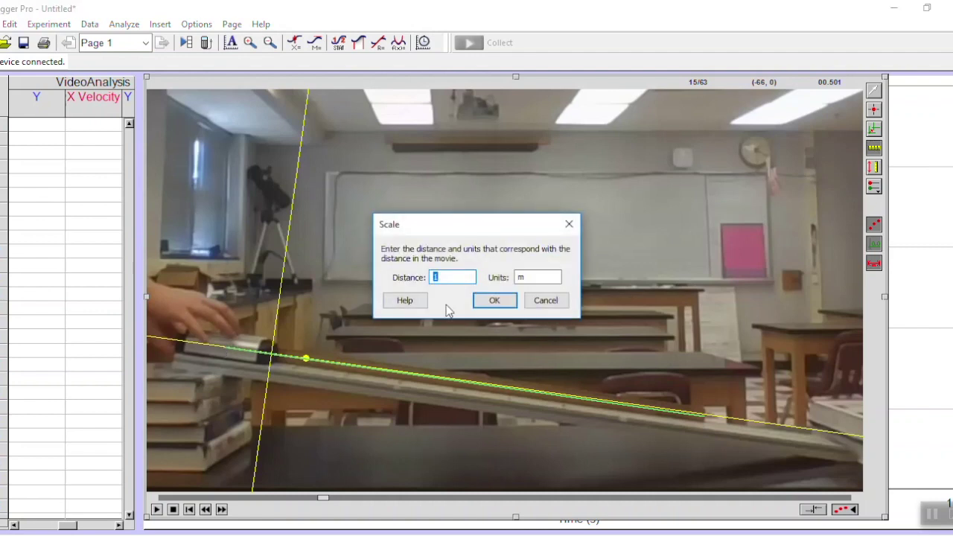
pyautogui.click(493, 300)
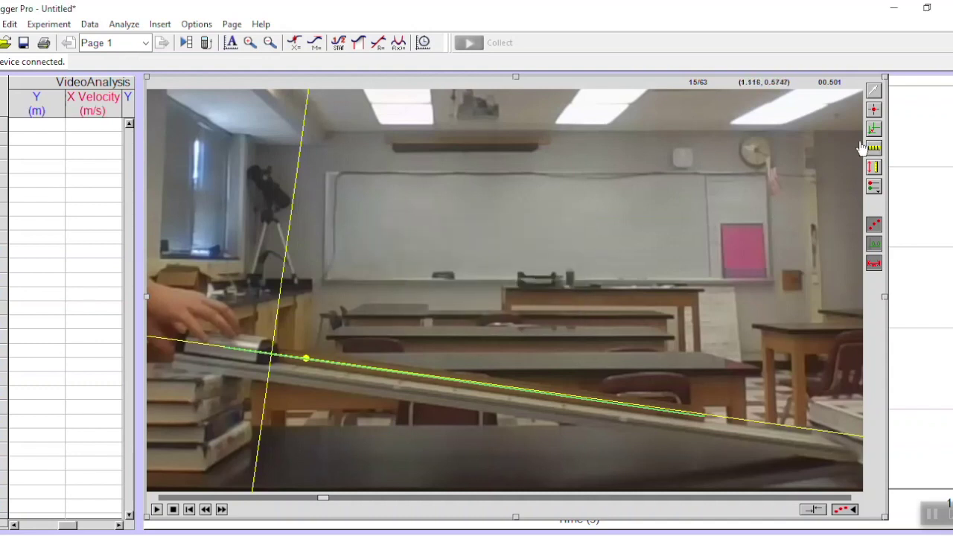
# Mark the cart's position in frames 15 through 29 near the top of the ramp.
pyautogui.click(873, 110)
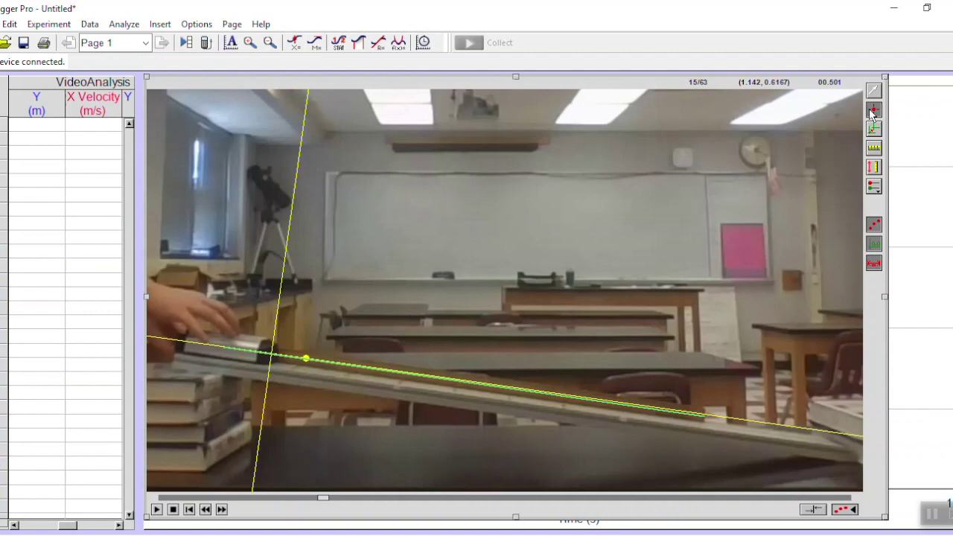
pyautogui.click(272, 356)
pyautogui.click(272, 355)
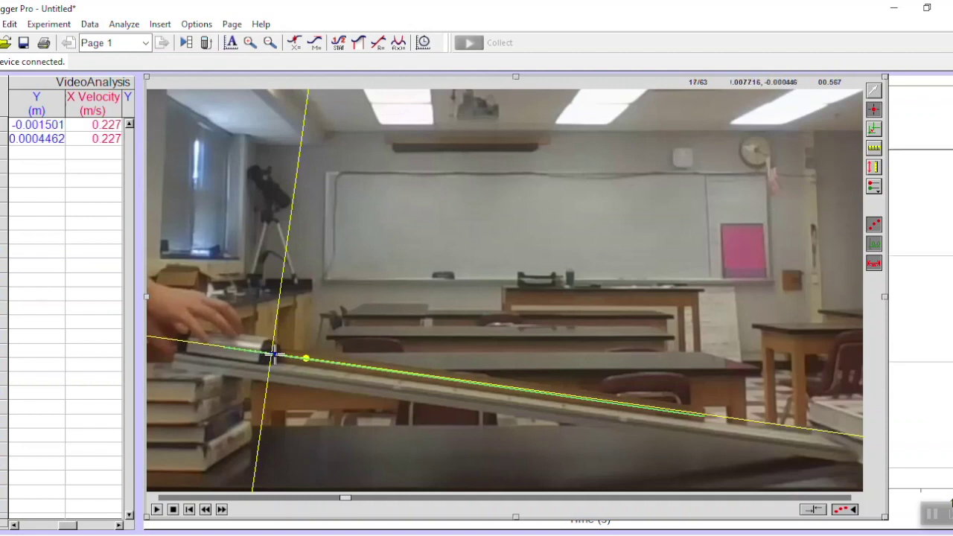
pyautogui.click(274, 356)
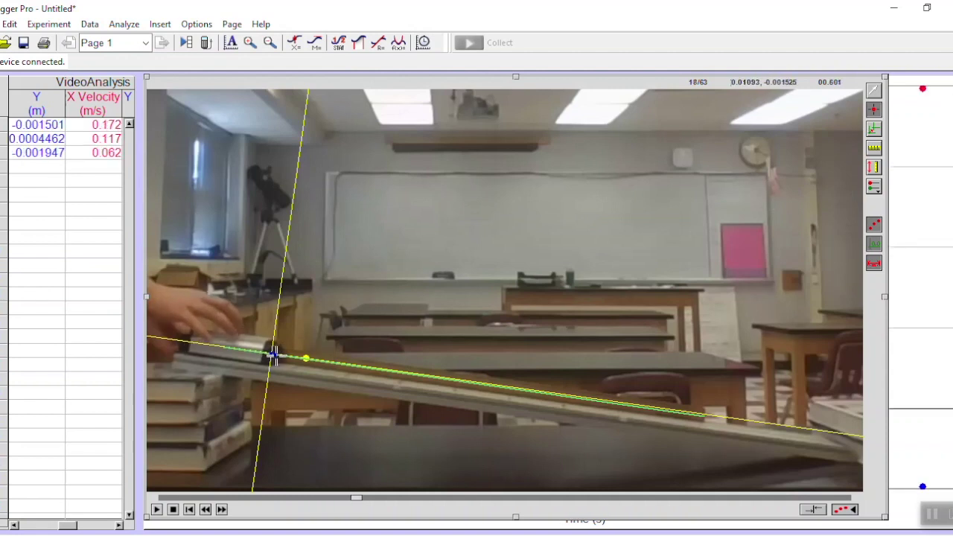
pyautogui.click(276, 356)
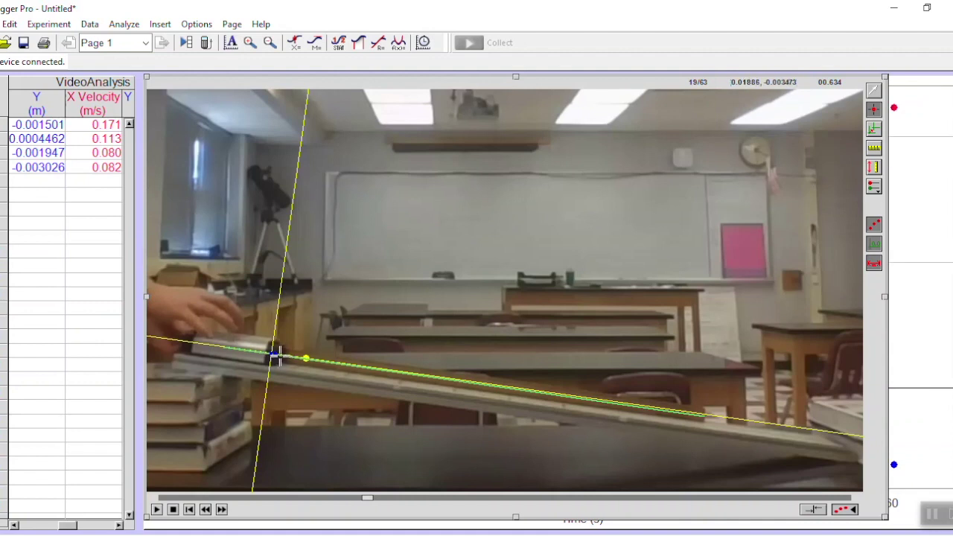
pyautogui.click(278, 356)
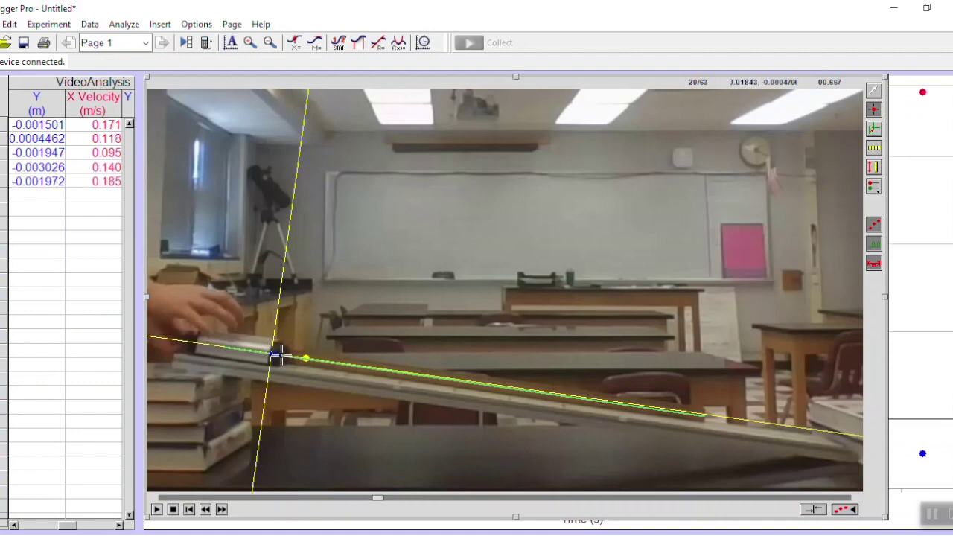
pyautogui.click(281, 356)
pyautogui.click(287, 356)
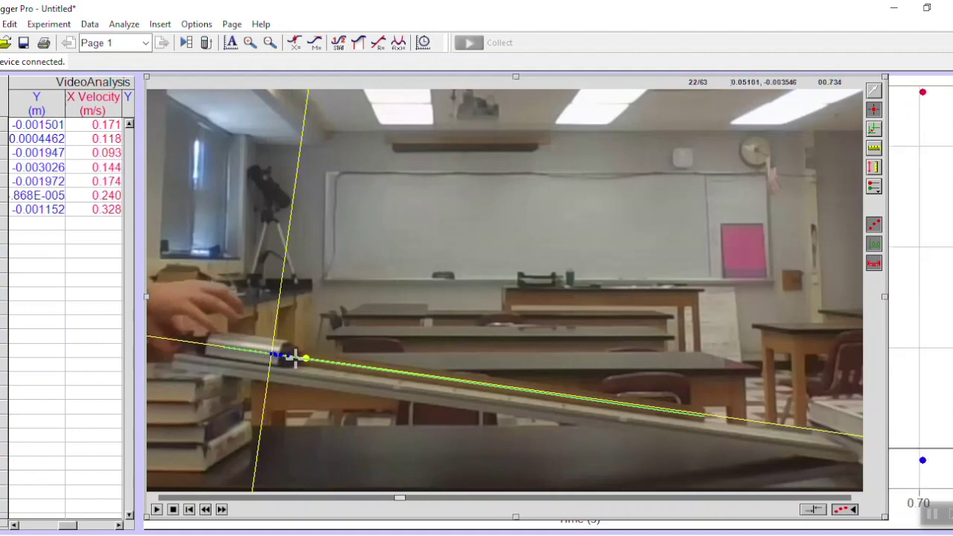
pyautogui.click(290, 357)
pyautogui.click(300, 357)
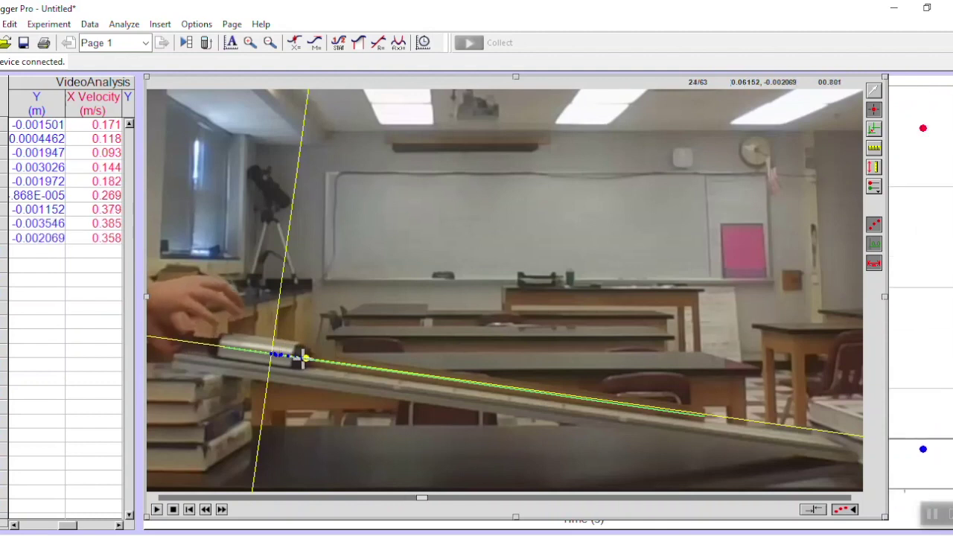
pyautogui.click(309, 359)
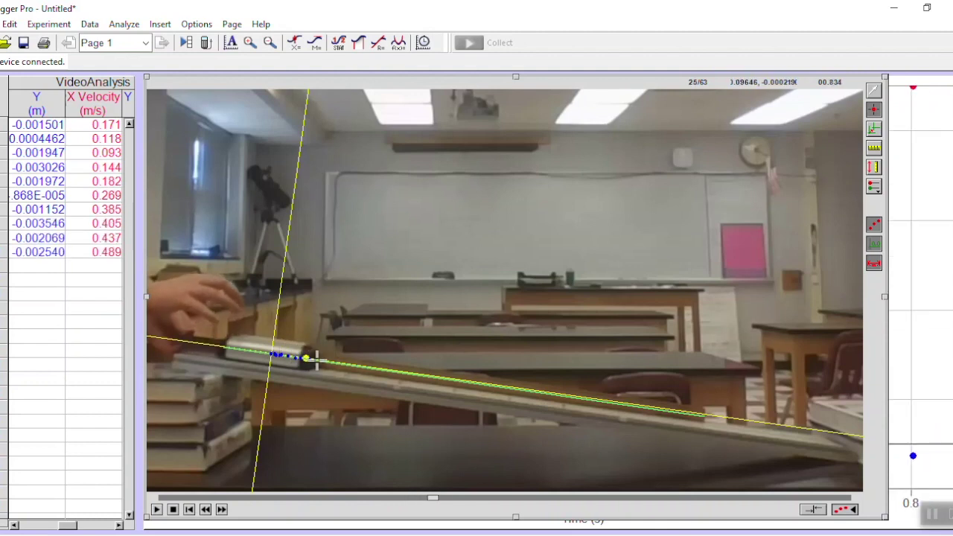
pyautogui.click(319, 359)
pyautogui.click(329, 360)
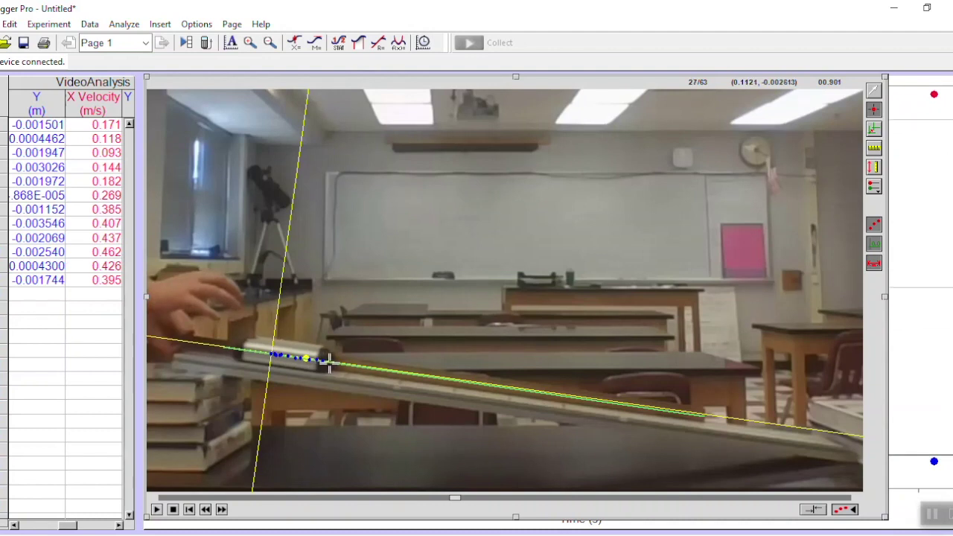
pyautogui.click(339, 362)
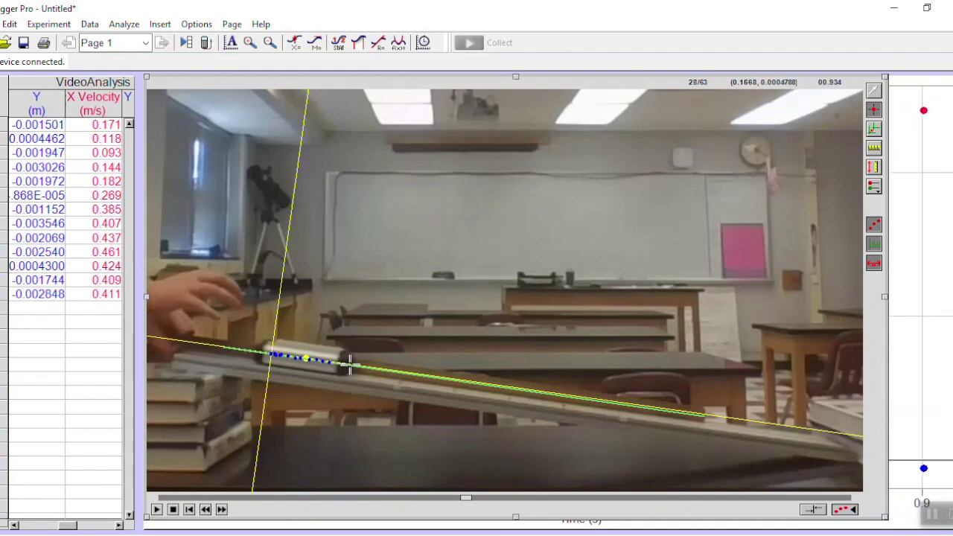
pyautogui.click(349, 363)
pyautogui.click(358, 365)
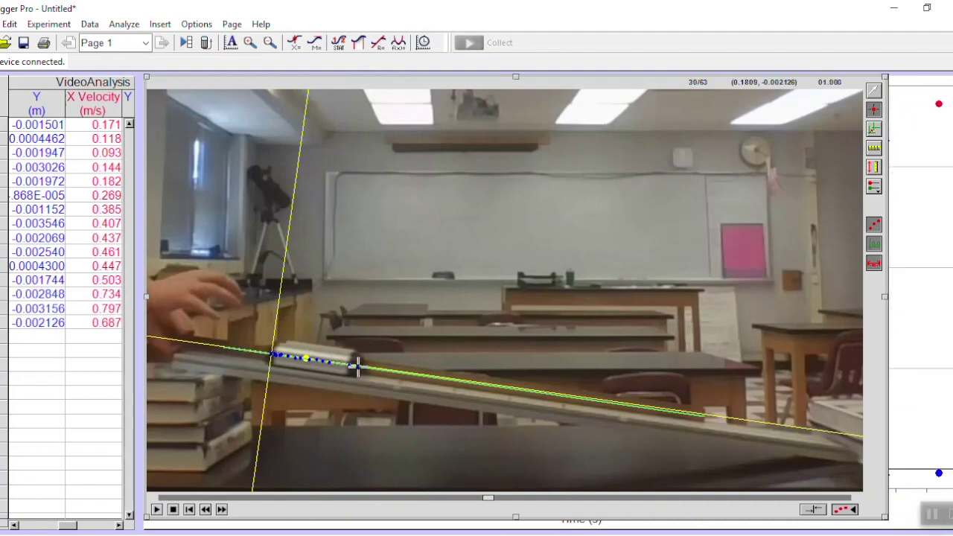
# Continue marking the cart down the ramp from frame 30 through frame 54.
pyautogui.click(364, 366)
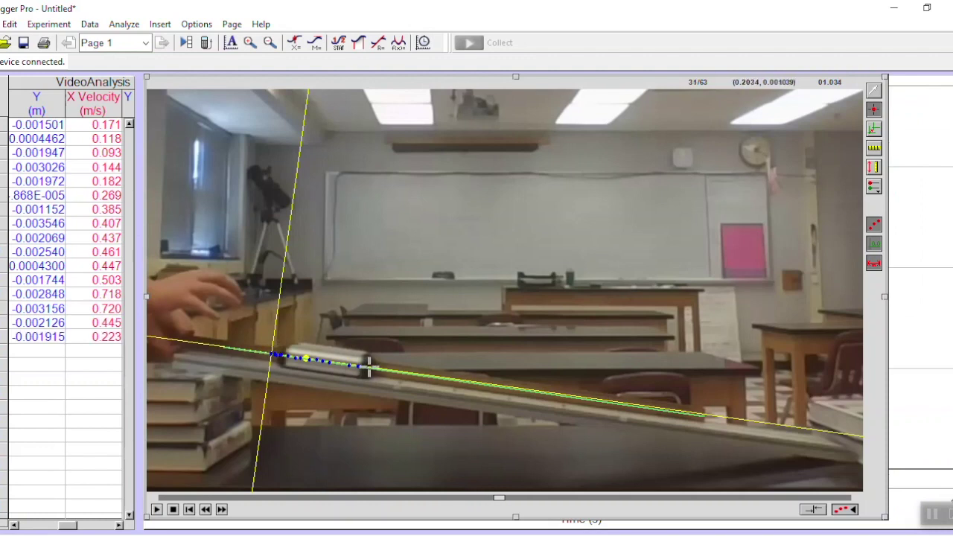
pyautogui.click(370, 367)
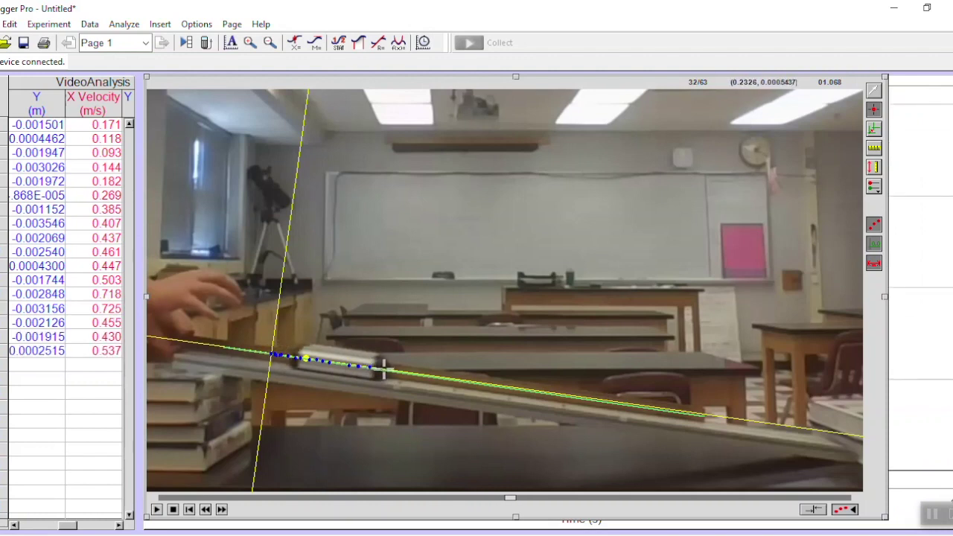
pyautogui.click(386, 369)
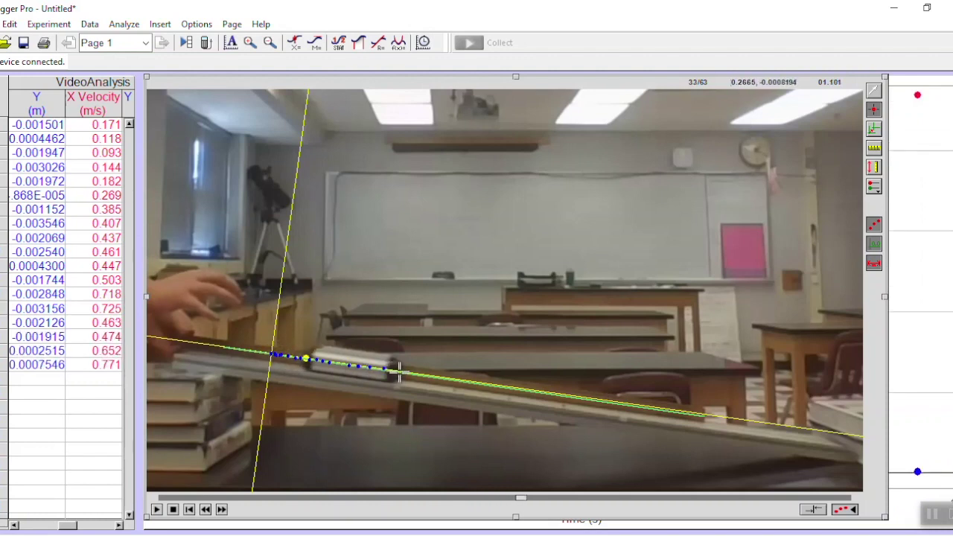
pyautogui.click(398, 370)
pyautogui.click(423, 374)
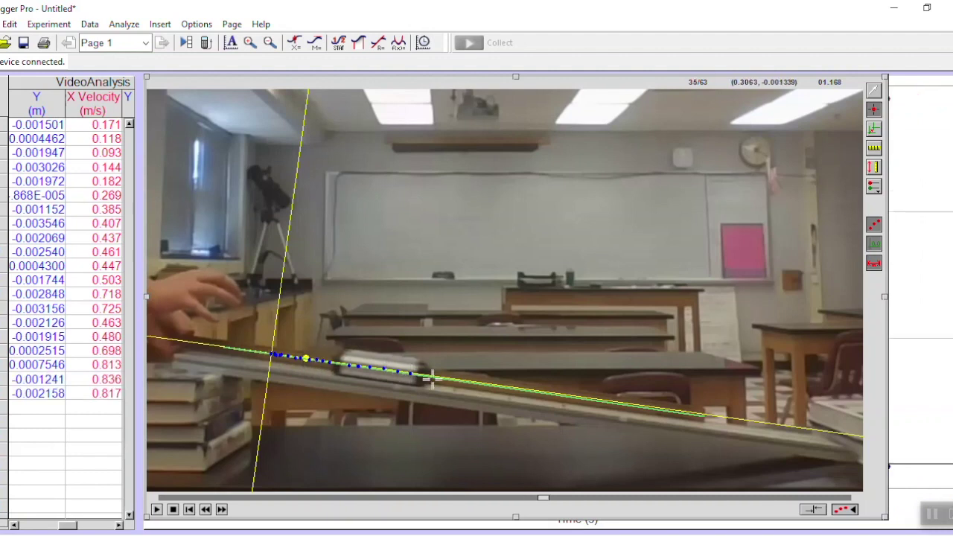
pyautogui.click(432, 376)
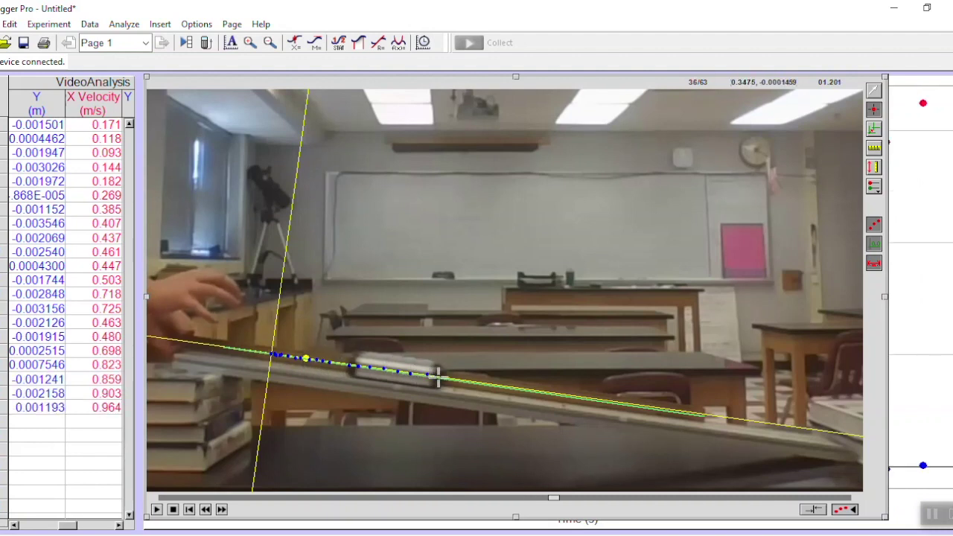
pyautogui.click(439, 375)
pyautogui.click(474, 381)
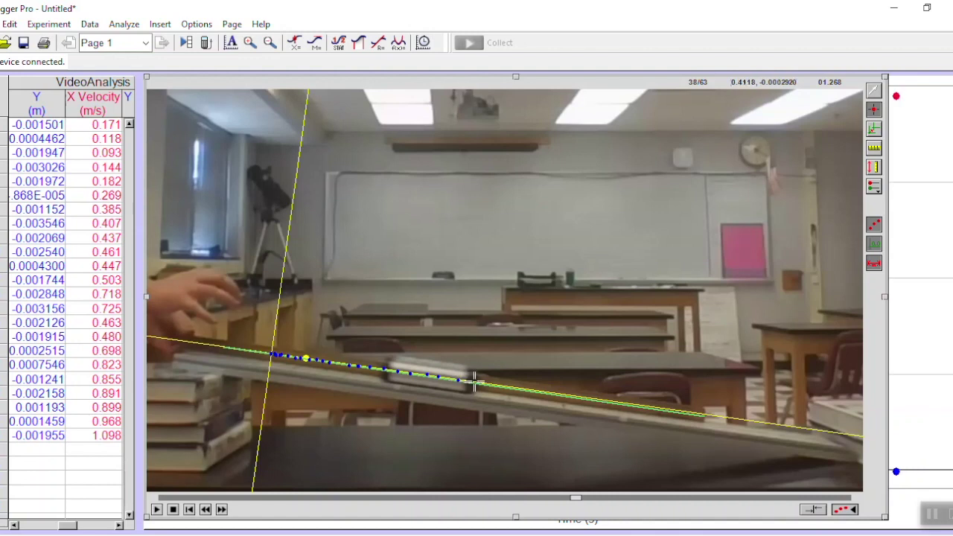
pyautogui.click(500, 384)
pyautogui.click(527, 389)
pyautogui.click(547, 393)
pyautogui.click(569, 396)
pyautogui.click(589, 399)
pyautogui.click(610, 402)
pyautogui.click(630, 405)
pyautogui.click(654, 407)
pyautogui.click(699, 414)
pyautogui.click(726, 419)
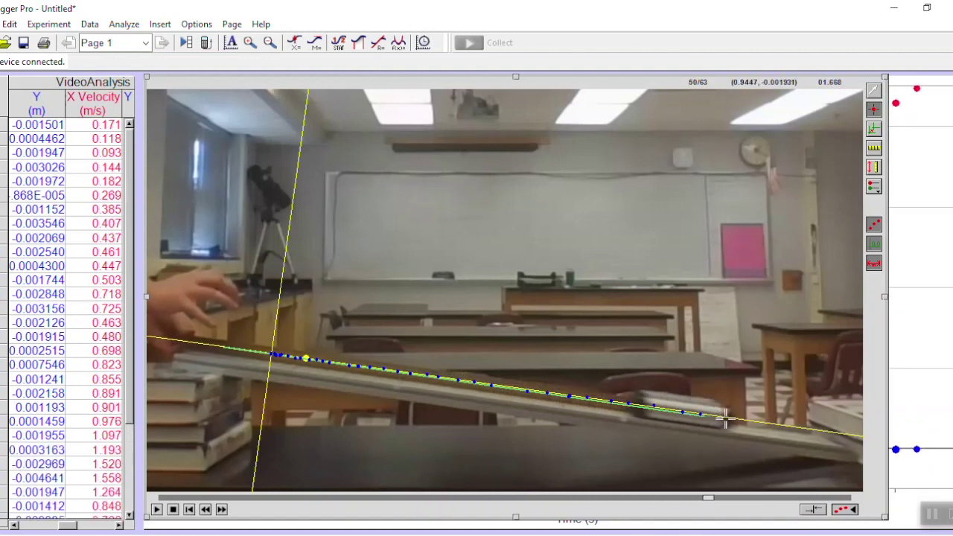
pyautogui.click(741, 420)
pyautogui.click(757, 421)
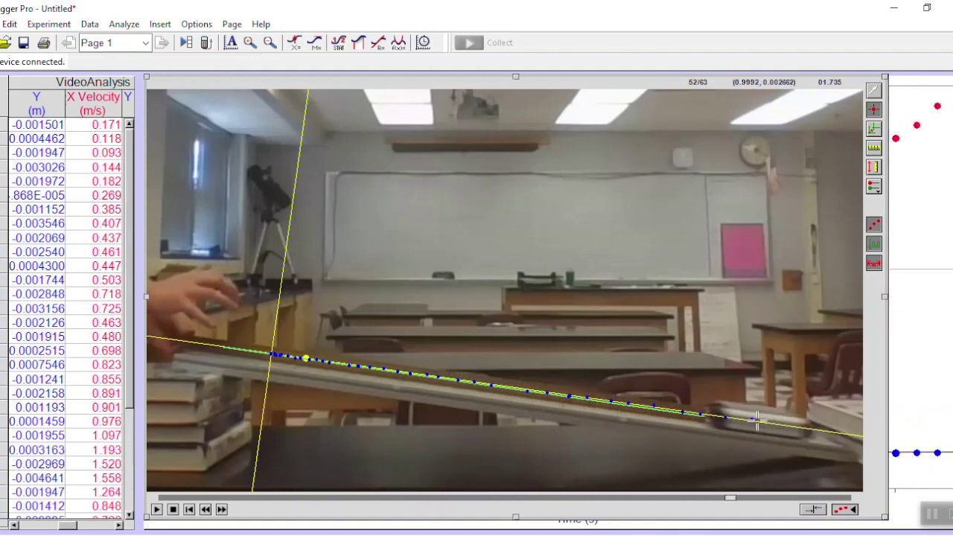
pyautogui.click(800, 426)
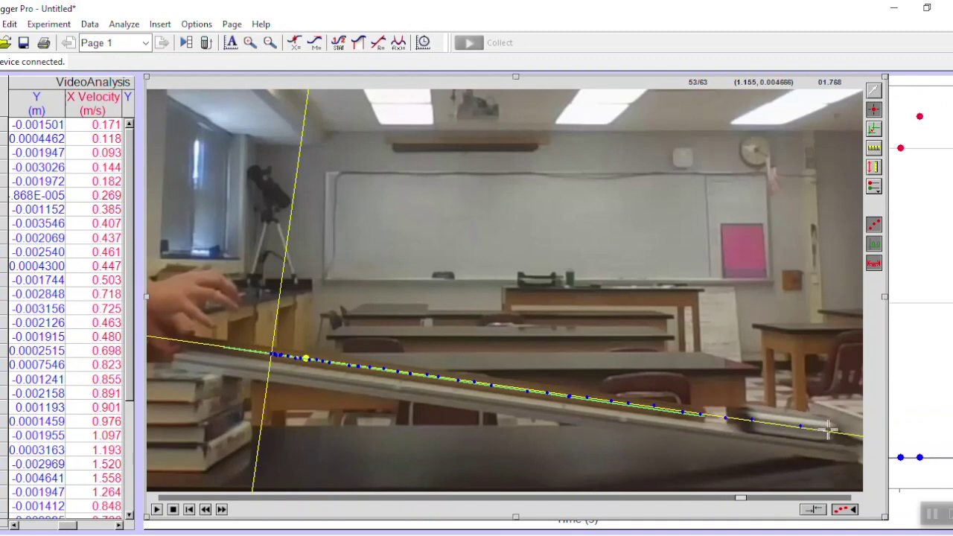
pyautogui.click(828, 429)
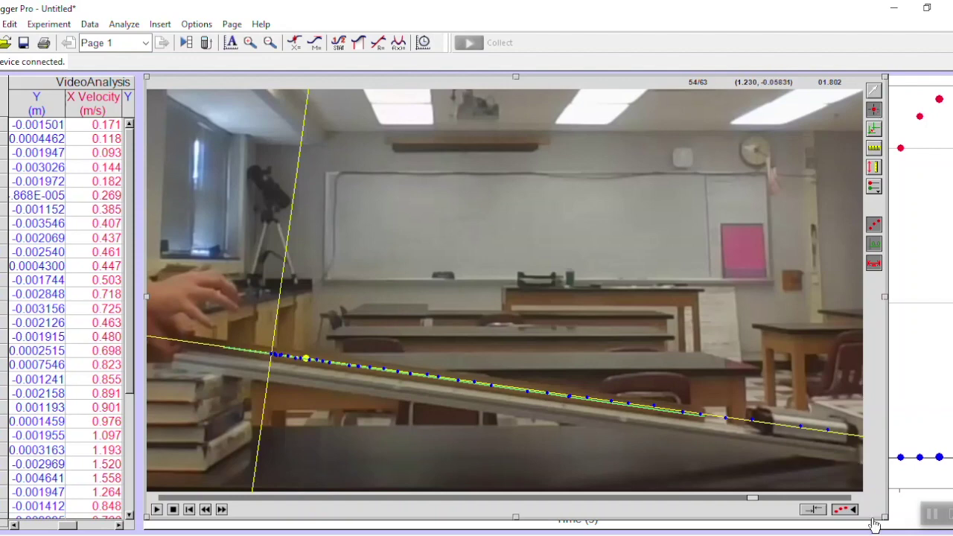
# Resize the Video Analysis window smaller to uncover the X position versus time graph.
pyautogui.moveTo(884, 517); pyautogui.dragTo(477, 285)
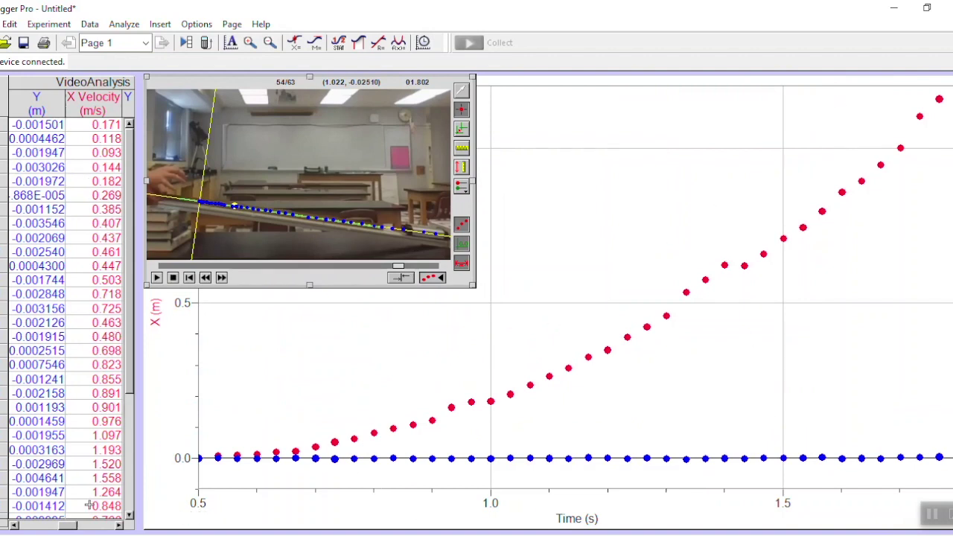
# Scroll the data table to the Time and X columns, back to the 0.5010 s row.
pyautogui.click(63, 527)
pyautogui.click(52, 527)
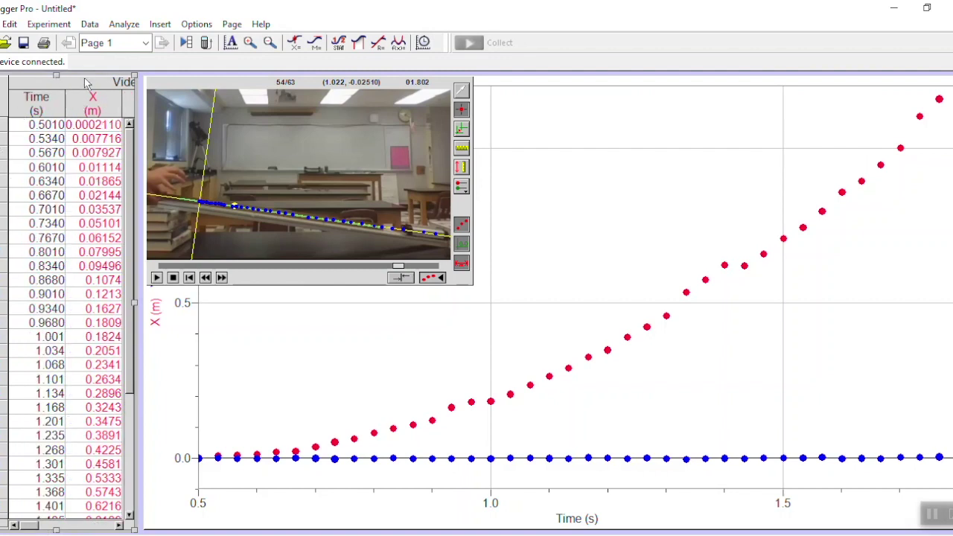
pyautogui.scroll(-4, 129, 213)
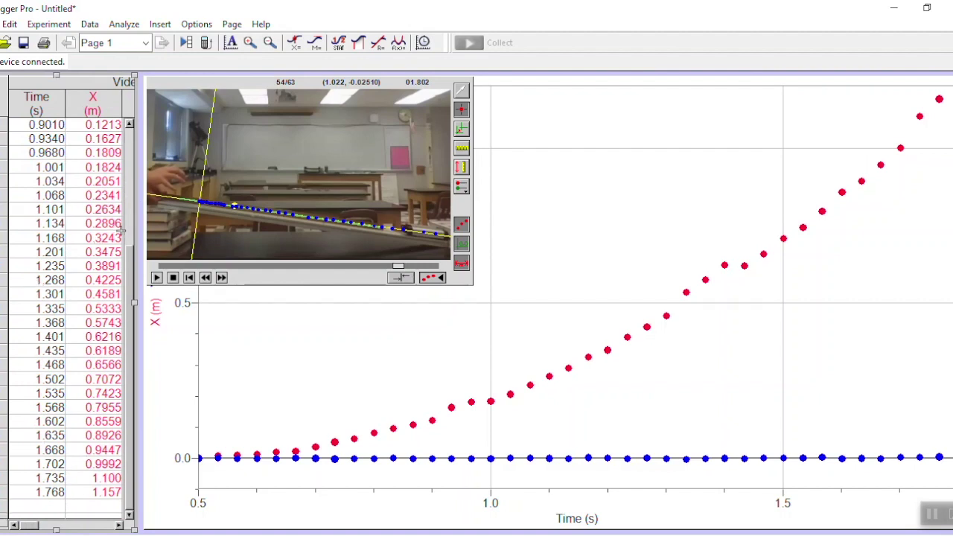
pyautogui.click(131, 156)
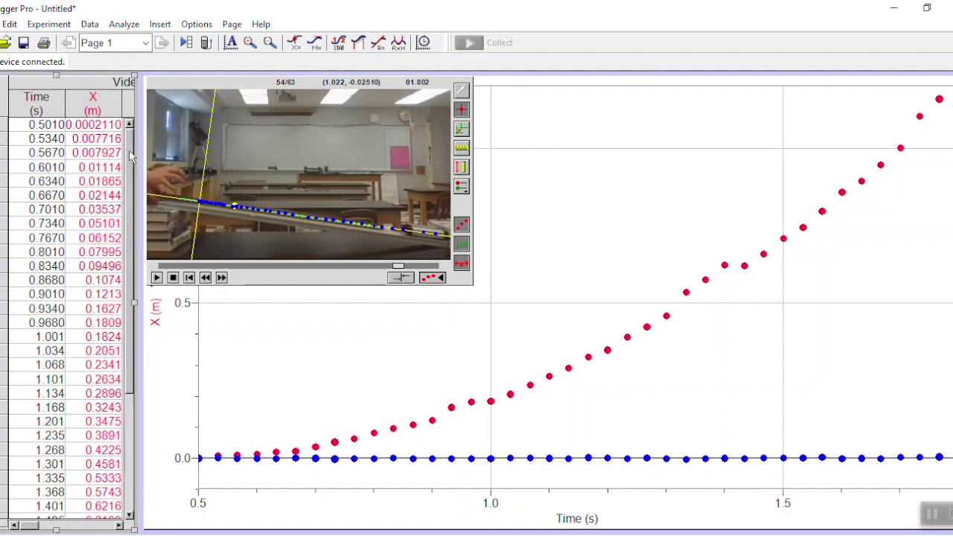